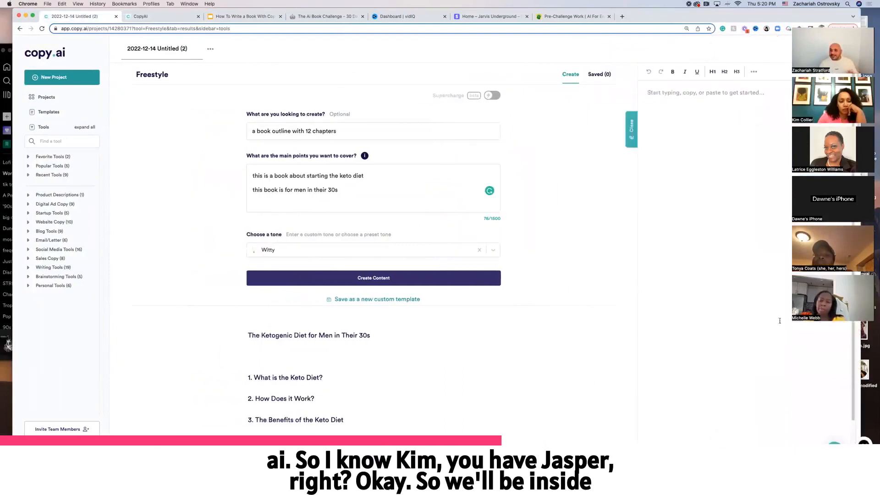
pyautogui.moveTo(648, 21); pyautogui.dragTo(637, 18)
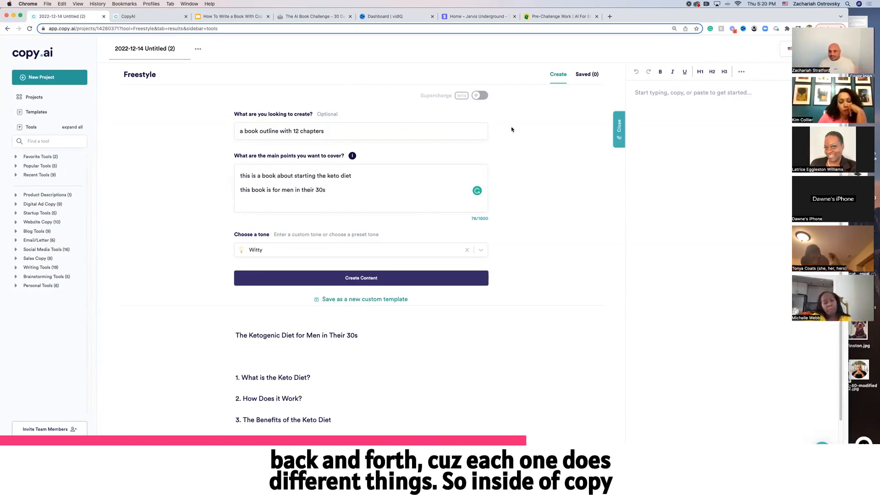
pyautogui.click(370, 134)
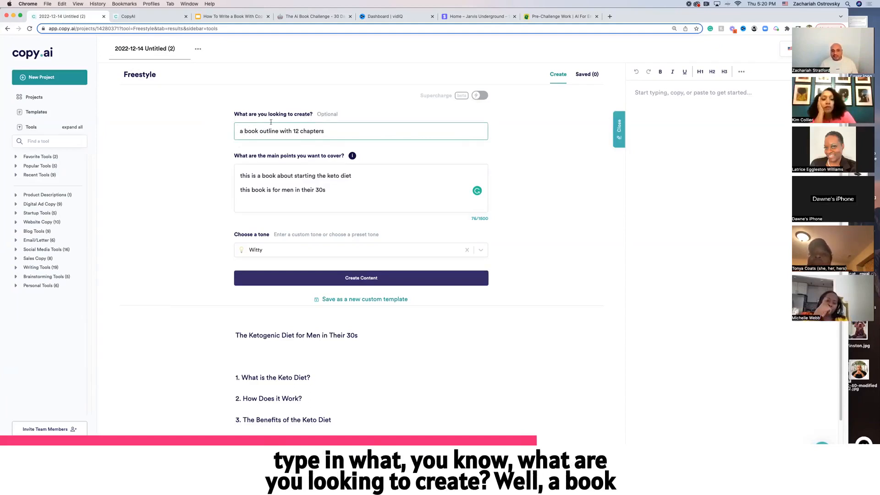
pyautogui.moveTo(239, 131); pyautogui.dragTo(356, 130)
pyautogui.click(356, 130)
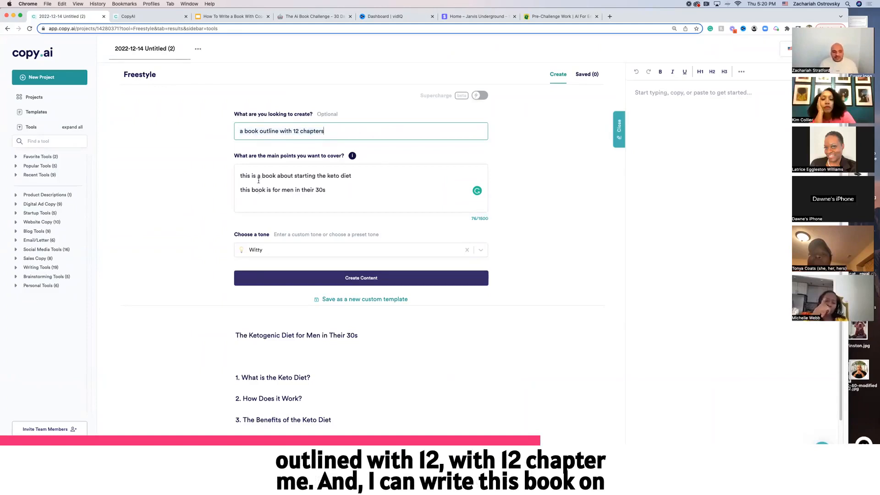
# Change the topic line of the main points to "this is a book about starting the baking cakes"
pyautogui.click(272, 187)
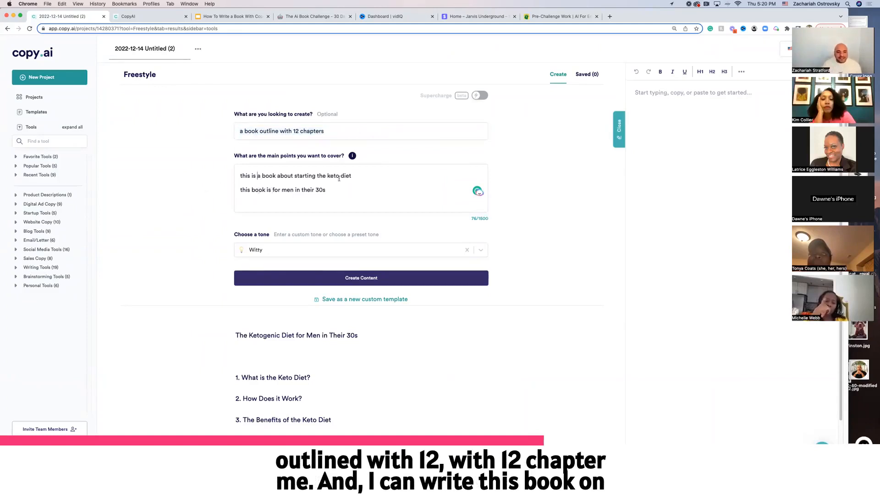
pyautogui.click(365, 177)
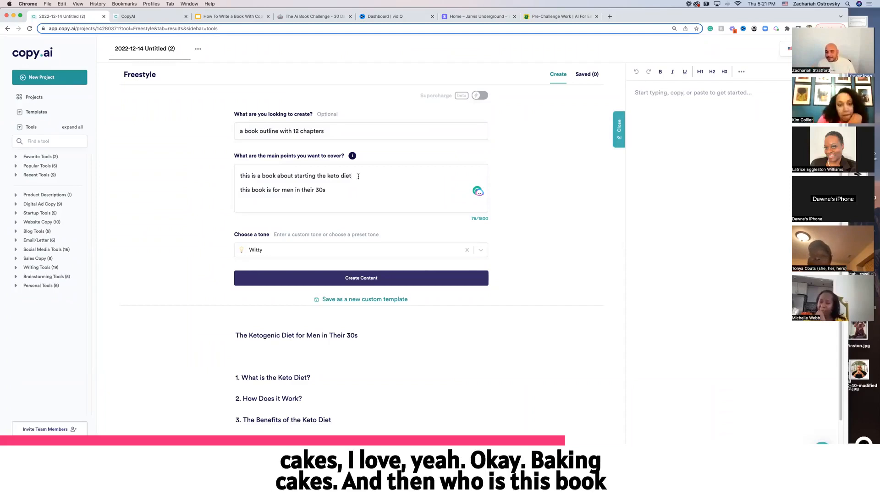
pyautogui.write('baking cakes')
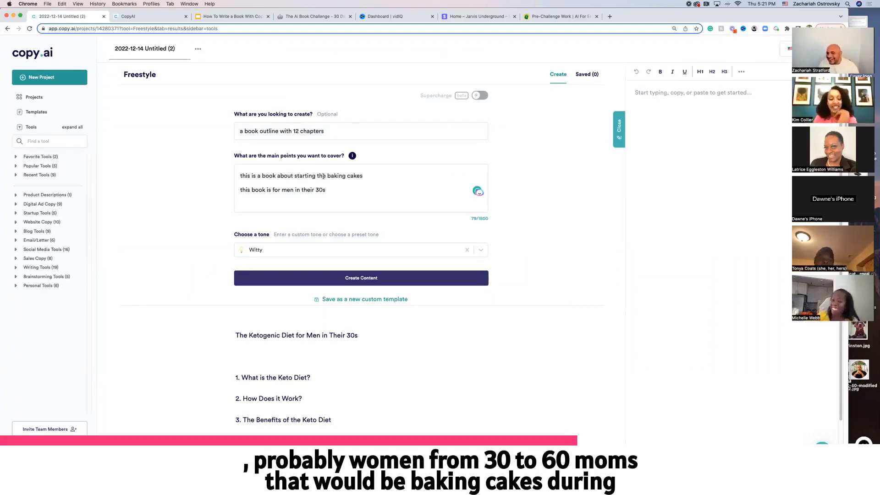
# Rewrite the audience line as "this book is for working moms baking cakes during the holidays"
pyautogui.moveTo(333, 190); pyautogui.dragTo(282, 189)
pyautogui.write('wom')
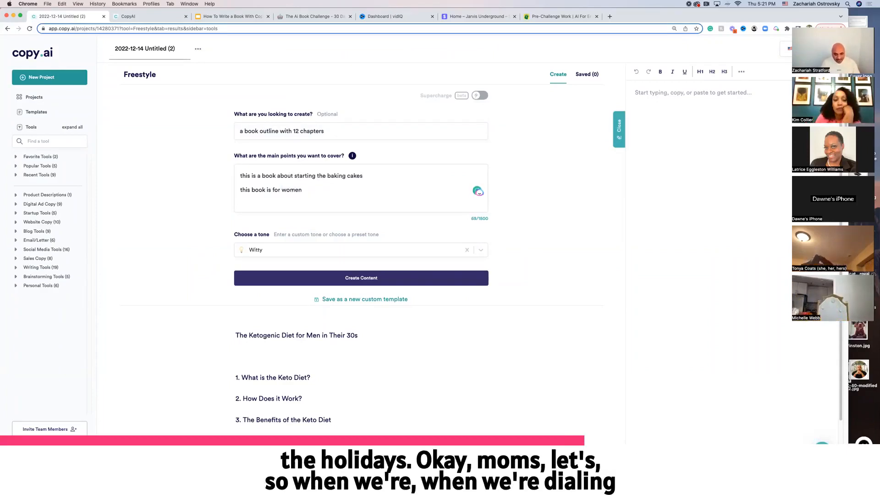
pyautogui.write('m')
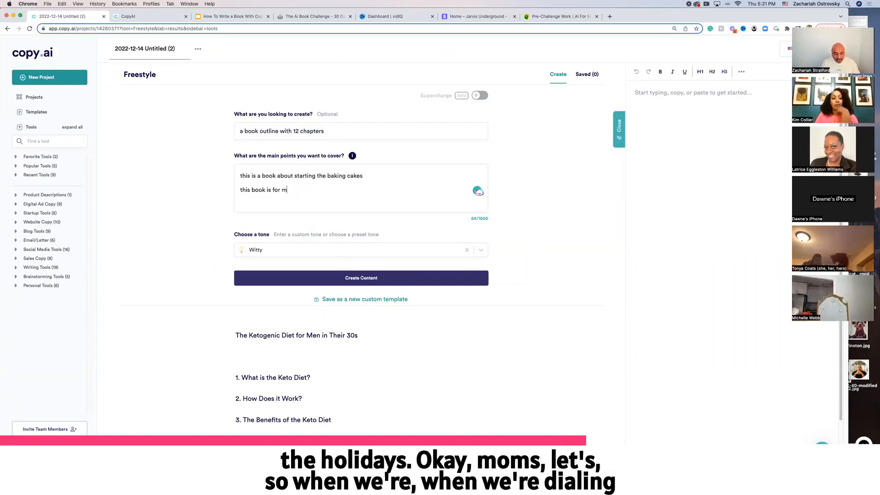
pyautogui.write('oms baking')
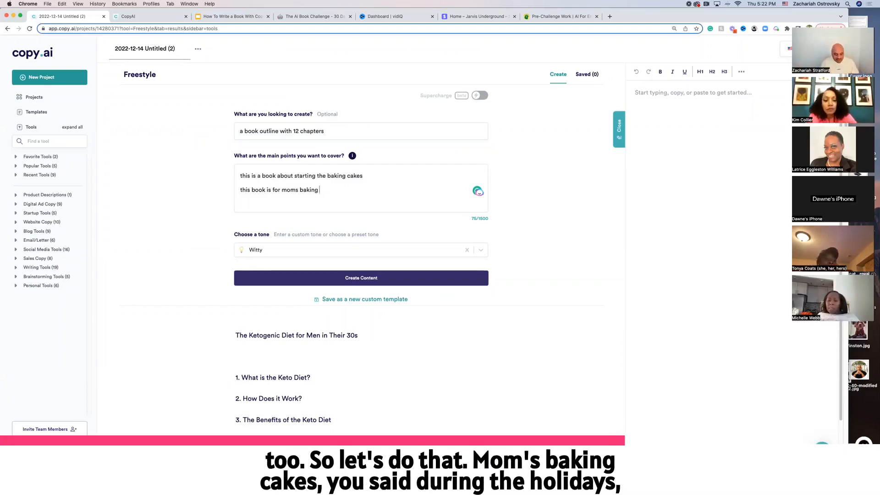
pyautogui.write('cakes')
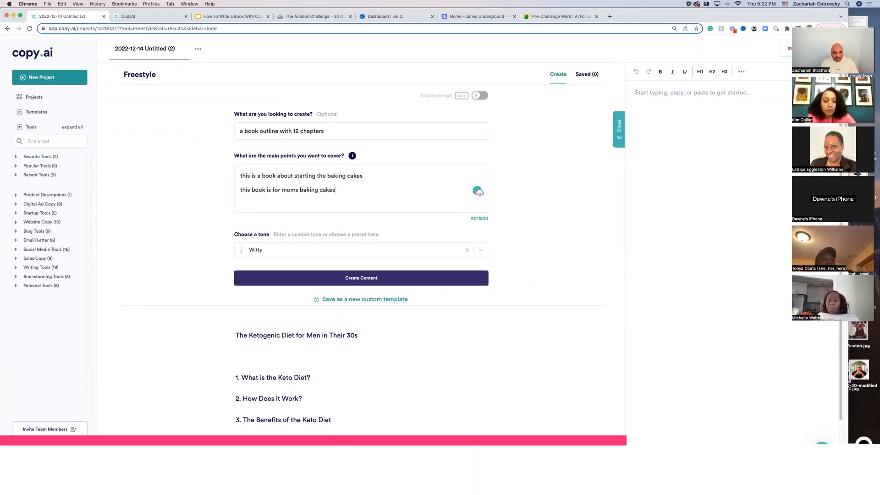
pyautogui.write(' during the holidays')
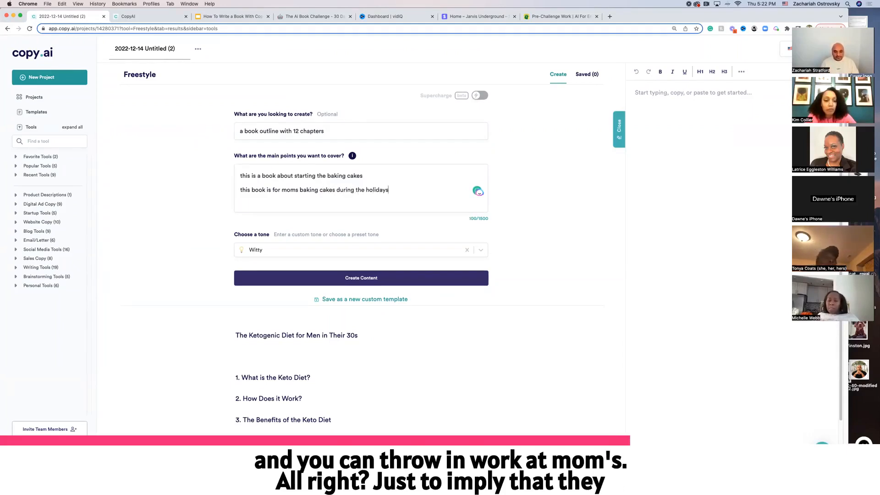
pyautogui.write('working')
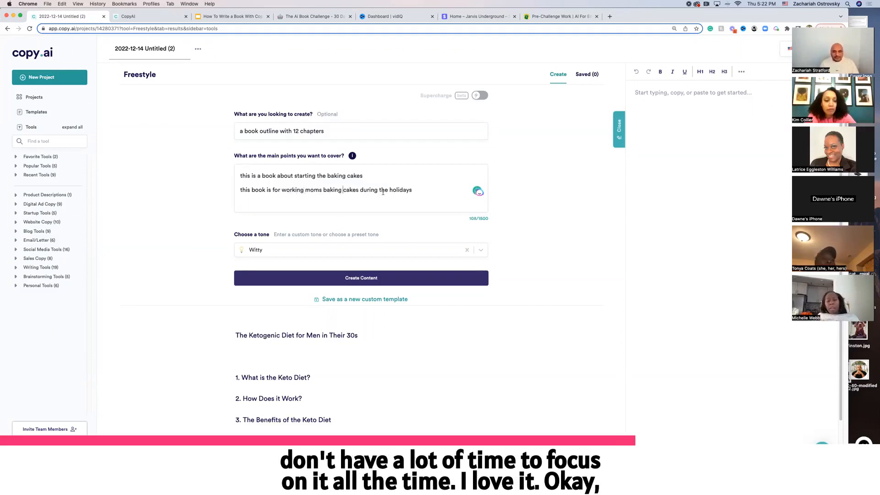
# Set the tone to Friendly, browsing the list of preset tones
pyautogui.click(389, 191)
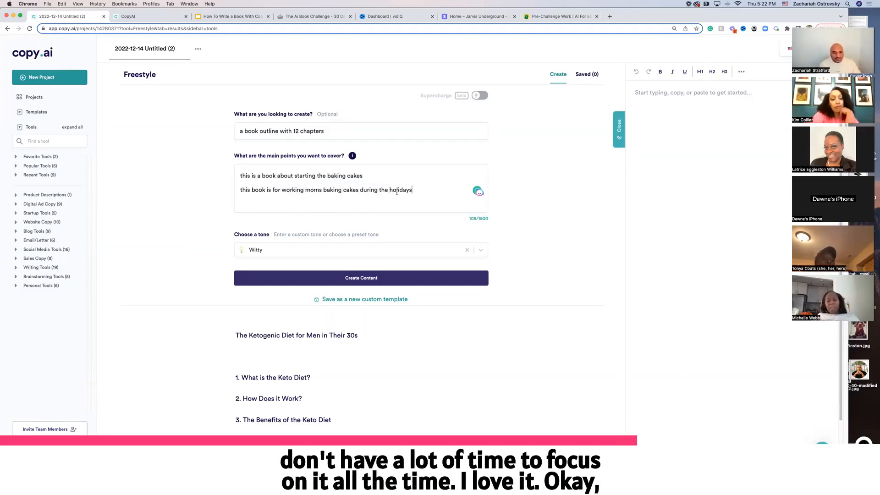
pyautogui.click(314, 249)
pyautogui.click(295, 269)
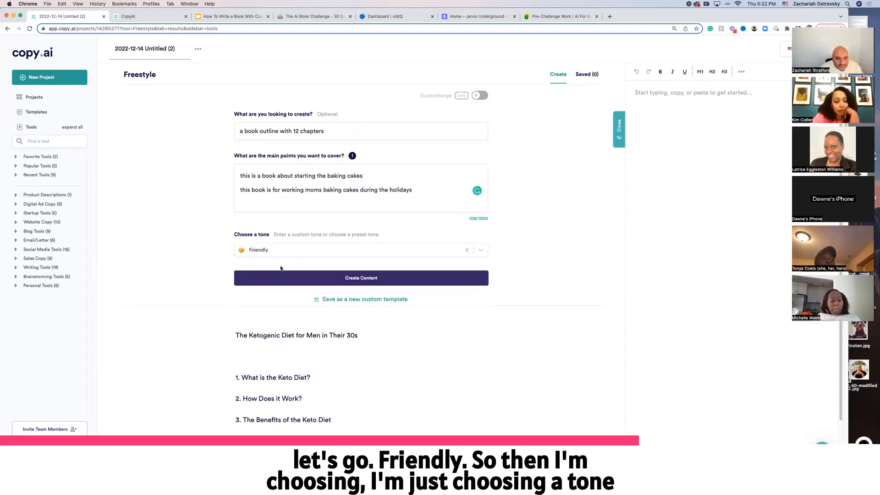
pyautogui.click(299, 251)
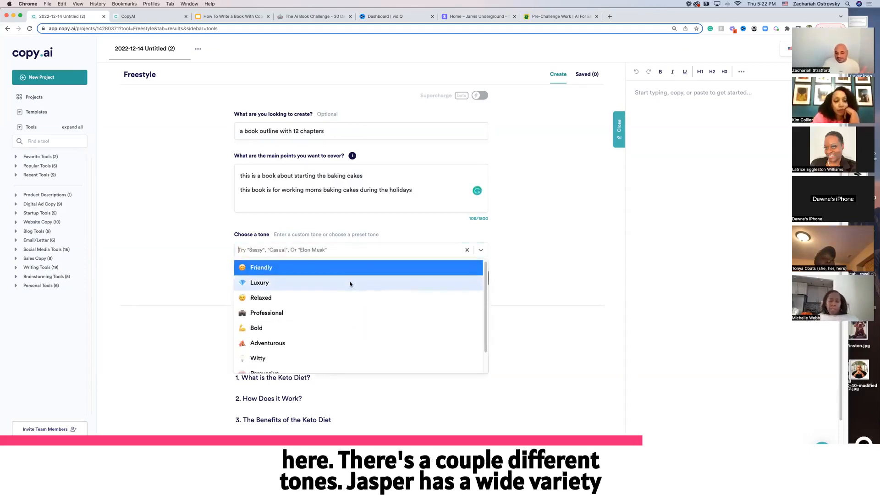
pyautogui.scroll(-1, 349, 287)
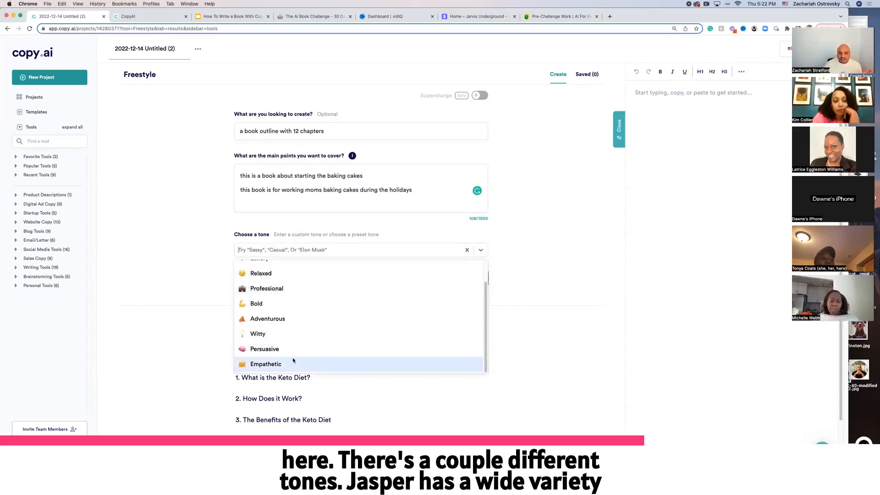
pyautogui.scroll(1, 279, 321)
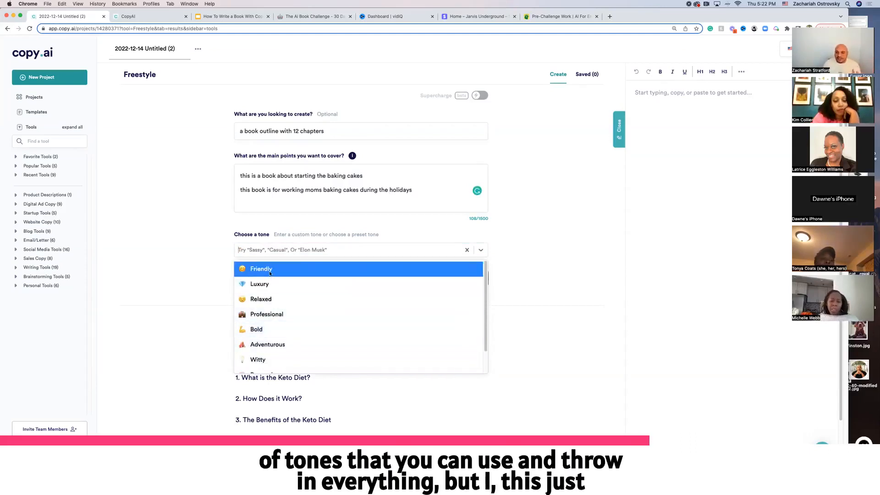
pyautogui.click(265, 270)
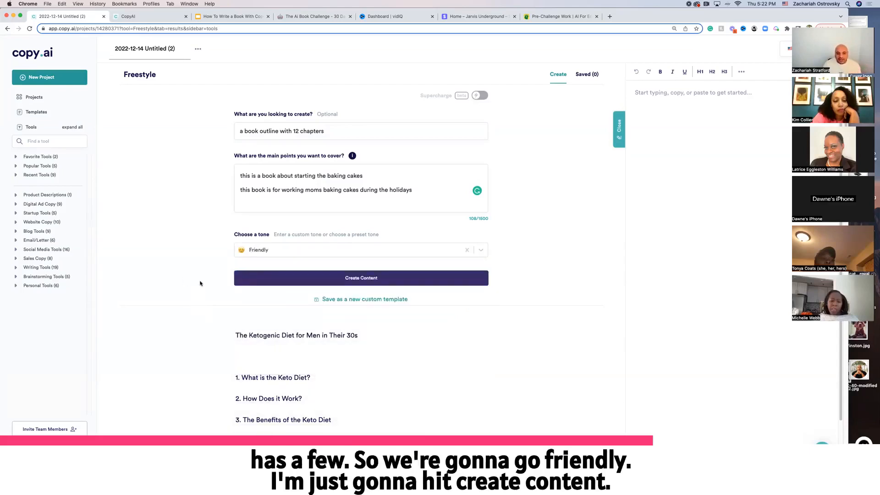
# Generate content, shorten the topic line to "this is a book about baking cakes", and generate again
pyautogui.click(285, 278)
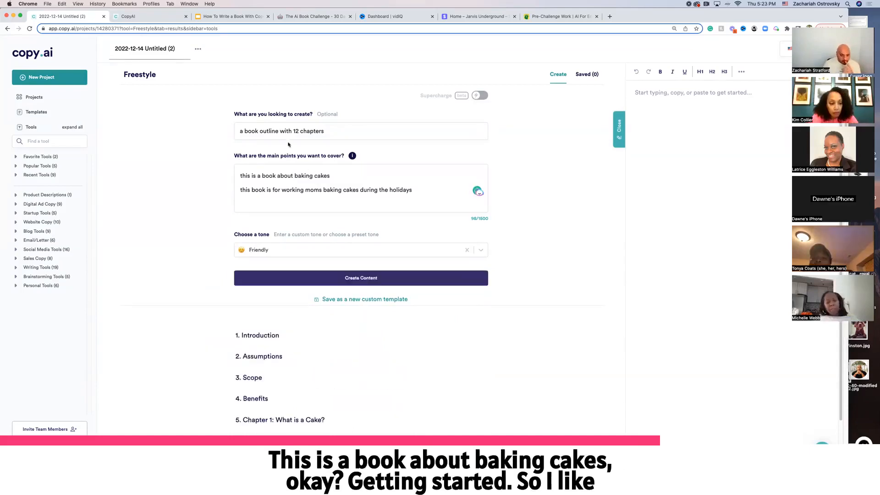
pyautogui.click(323, 276)
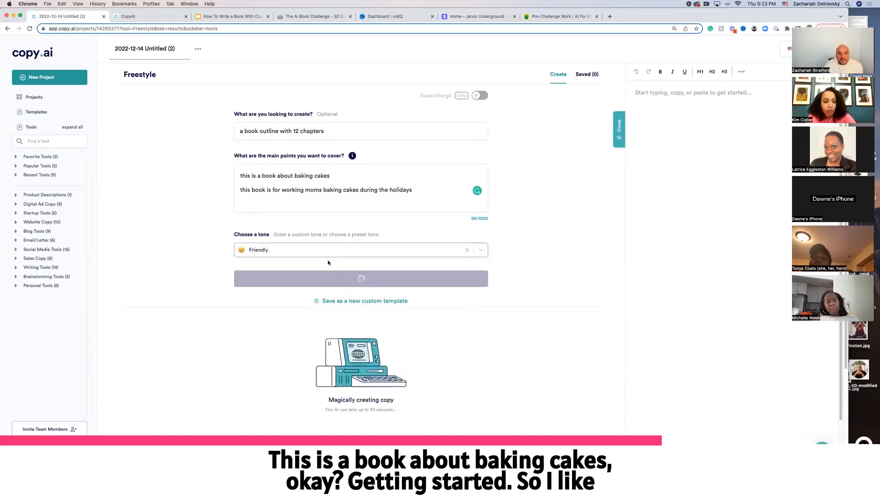
pyautogui.scroll(-3, 202, 239)
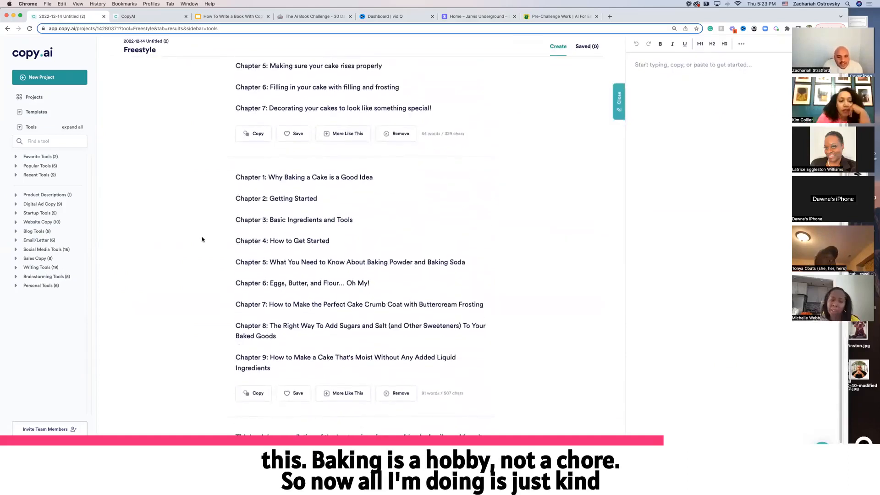
pyautogui.scroll(3, 202, 240)
pyautogui.scroll(1, 202, 238)
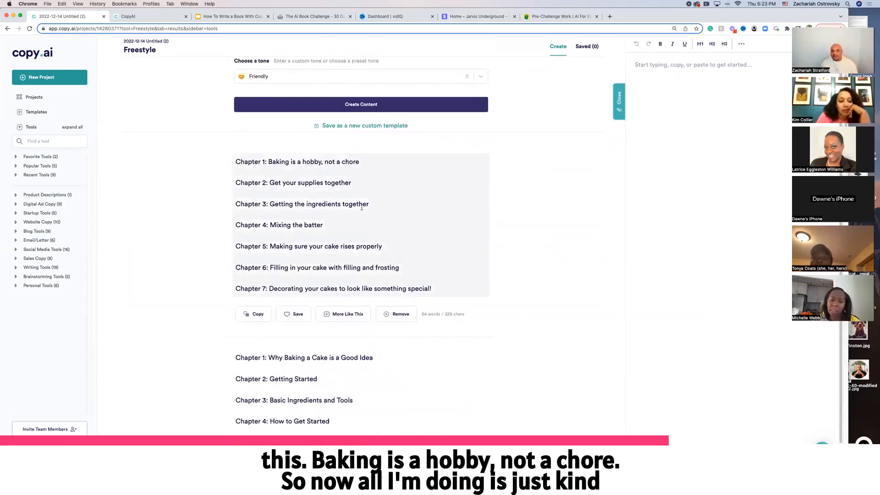
# Copy the first generated chapter outline and paste it into the editor document
pyautogui.click(256, 315)
pyautogui.press('super+v')
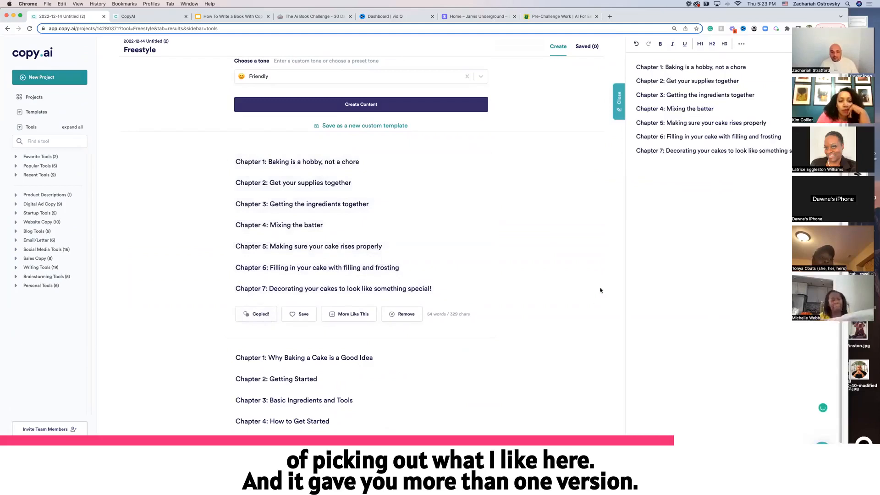
pyautogui.scroll(-3, 482, 321)
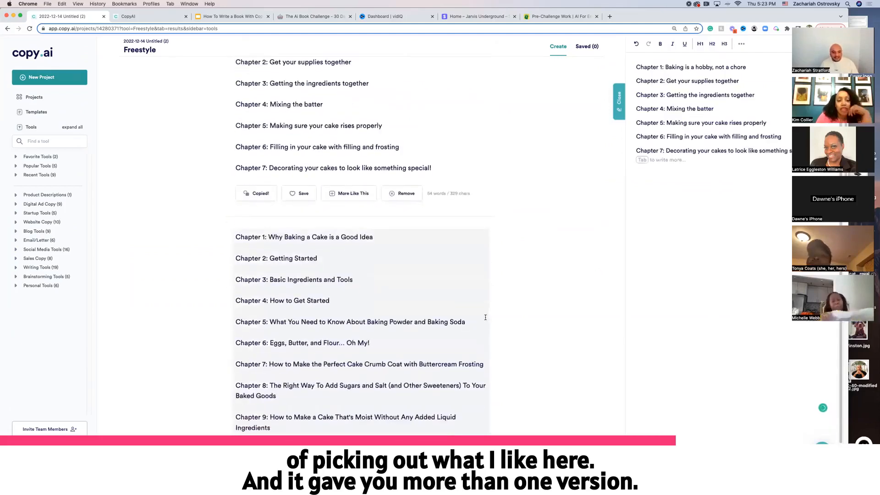
# Scroll through the other generated outline versions to compare them
pyautogui.scroll(-3, 467, 322)
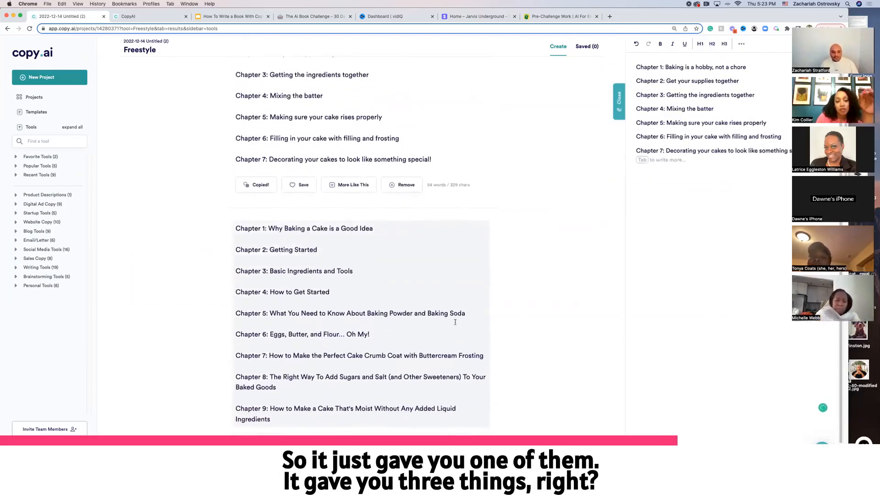
pyautogui.scroll(2, 455, 324)
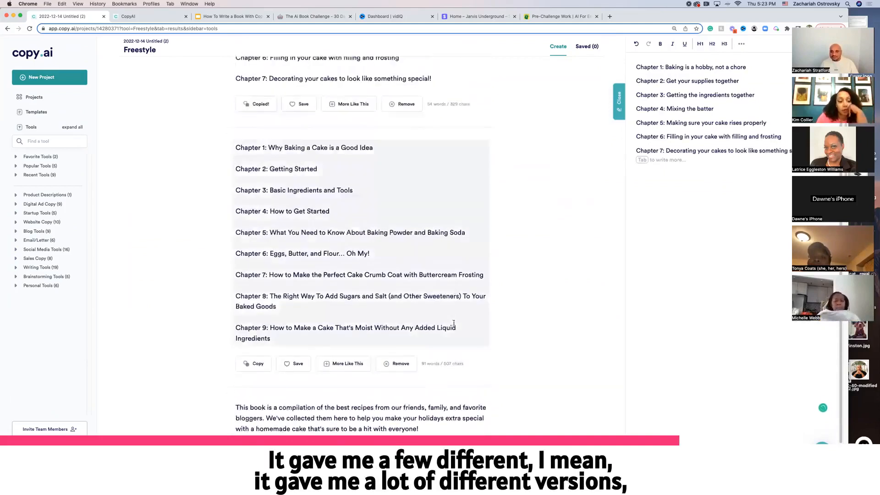
pyautogui.scroll(-4, 360, 305)
pyautogui.scroll(-15, 361, 305)
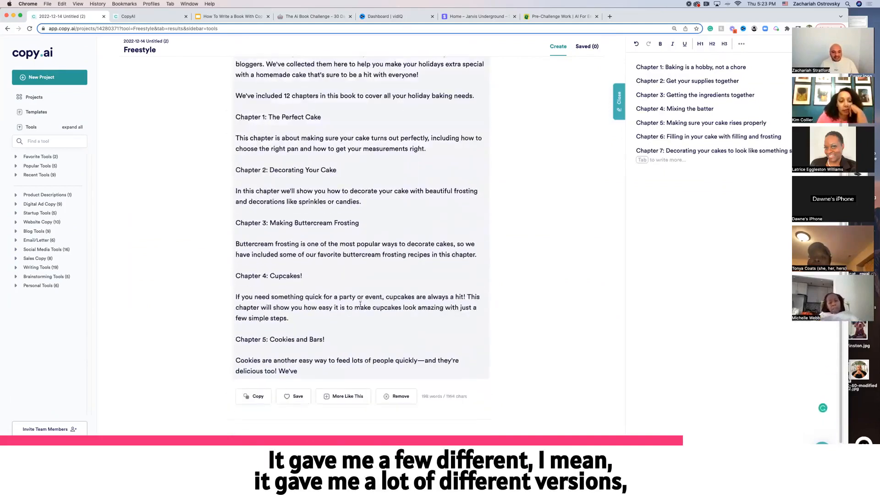
pyautogui.scroll(-3, 361, 304)
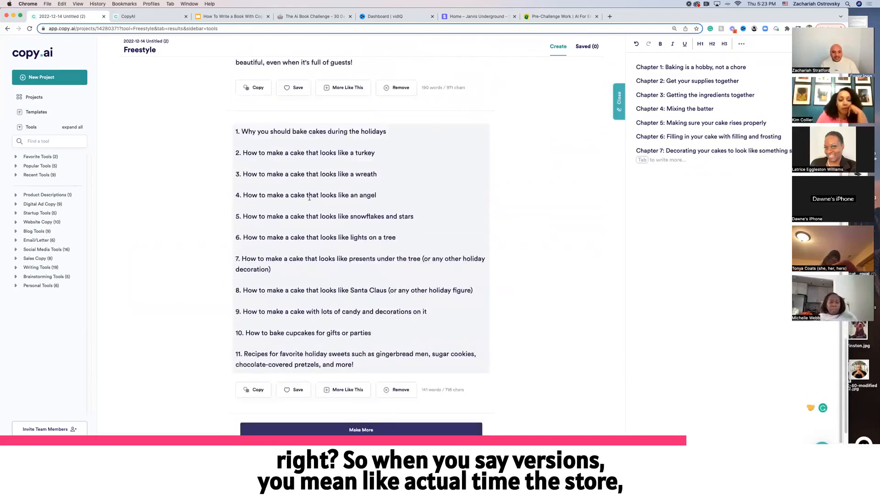
pyautogui.scroll(10, 314, 203)
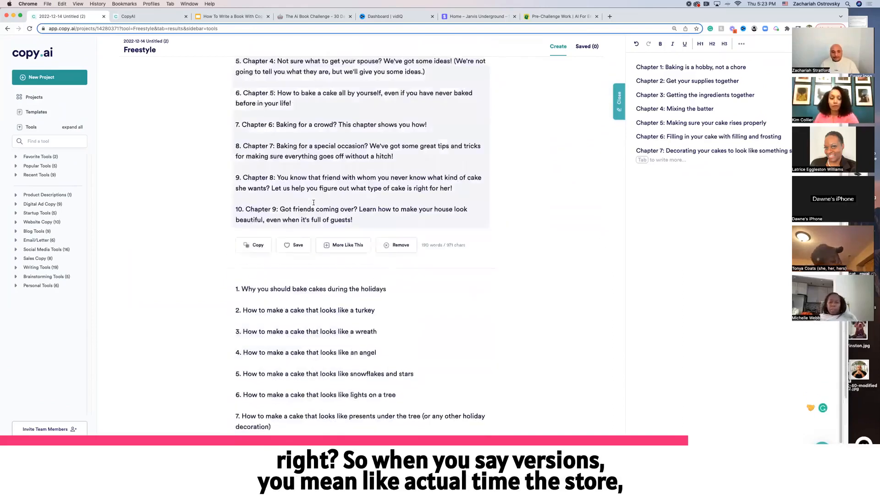
pyautogui.scroll(10, 314, 204)
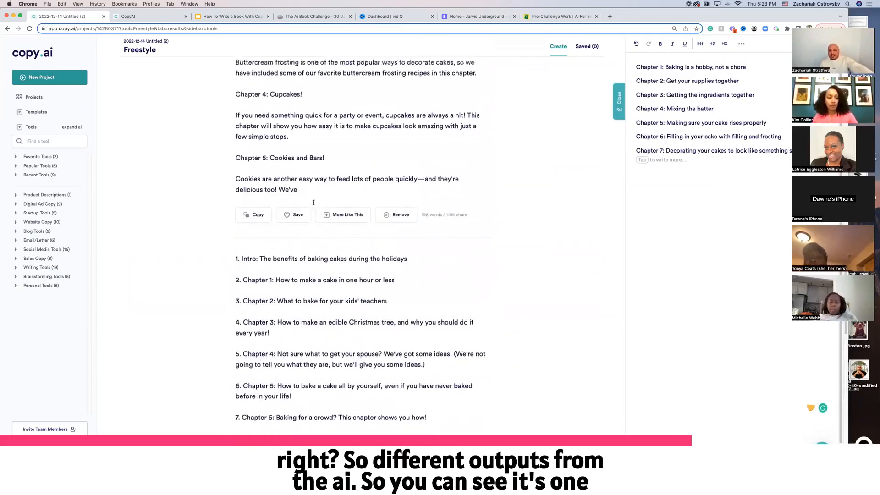
pyautogui.scroll(8, 314, 204)
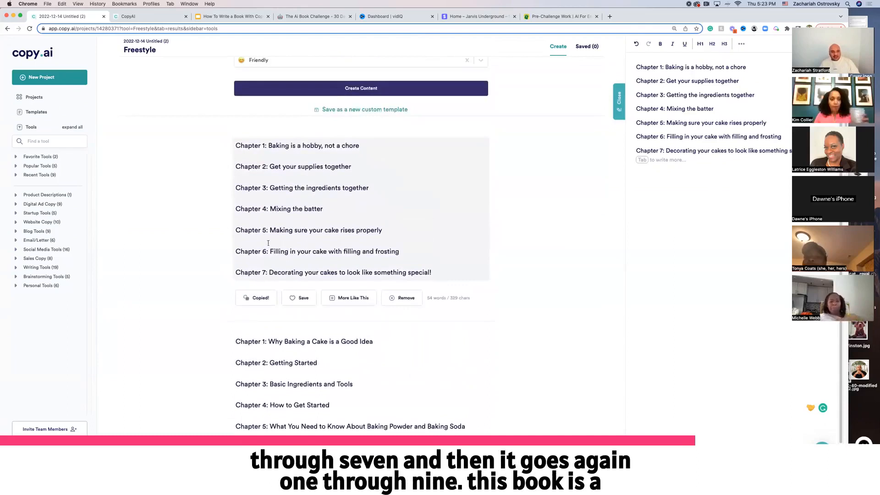
pyautogui.scroll(-5, 267, 260)
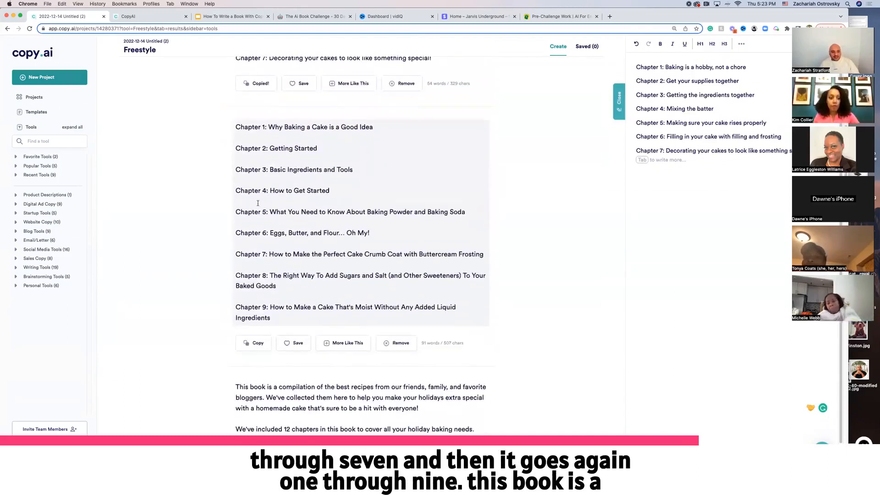
pyautogui.scroll(-7, 268, 316)
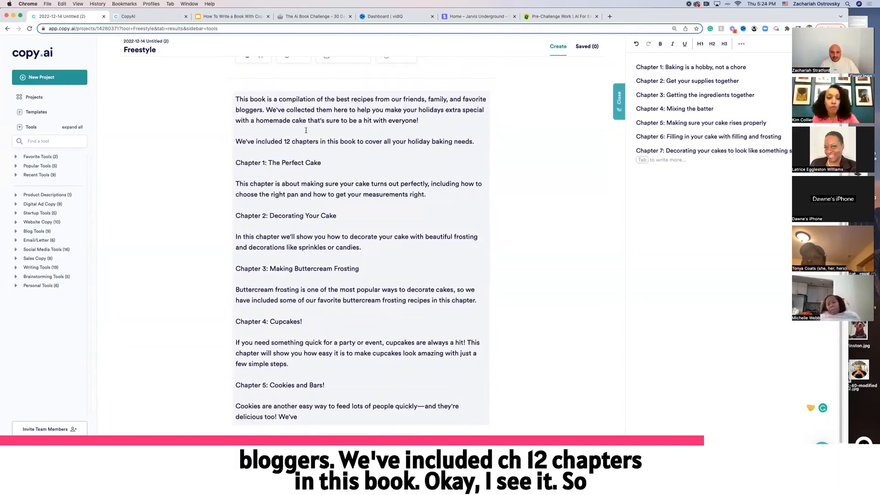
pyautogui.scroll(-1, 305, 130)
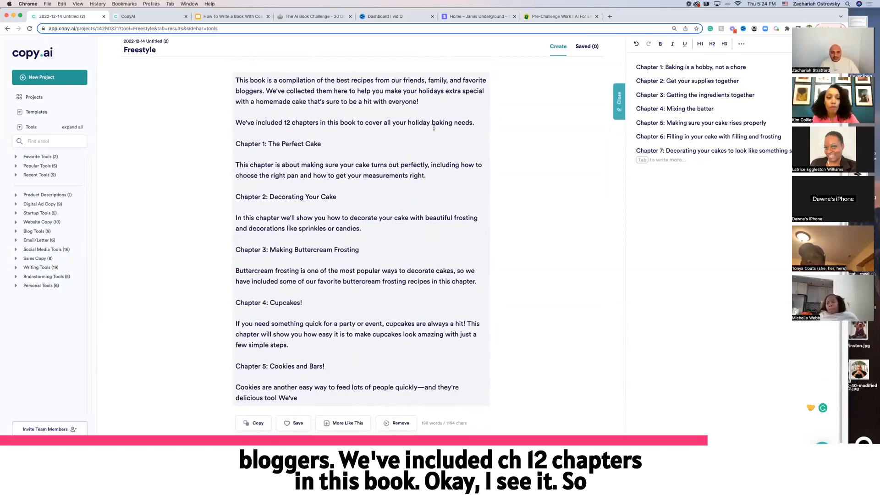
pyautogui.scroll(-2, 433, 128)
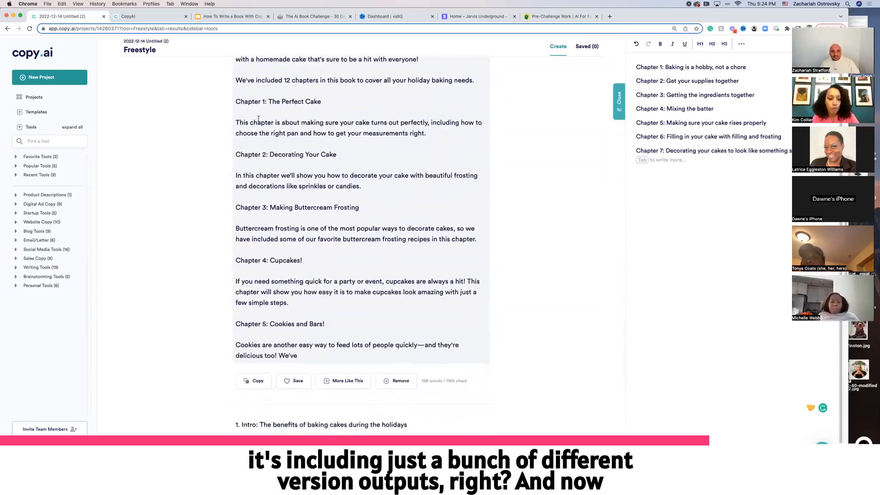
pyautogui.scroll(-9, 290, 297)
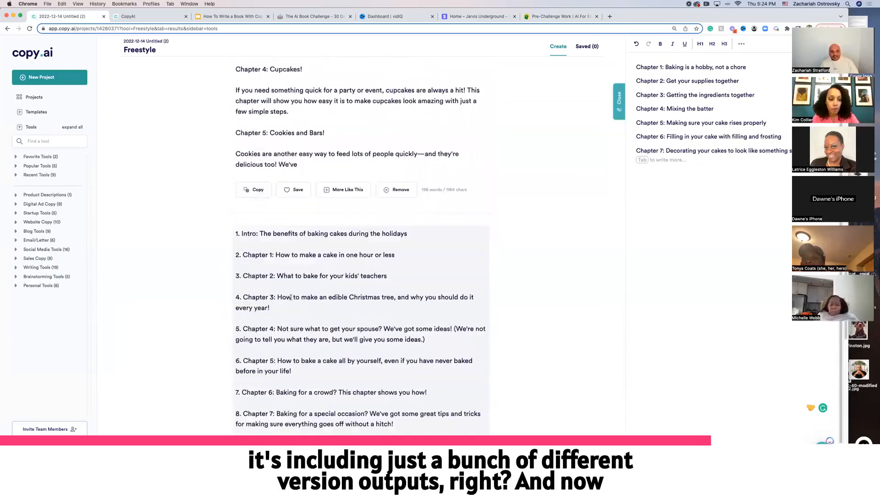
# Copy the second generated outline, starting with the holiday baking intro, and paste it into the editor below the existing chapters
pyautogui.scroll(-7, 292, 297)
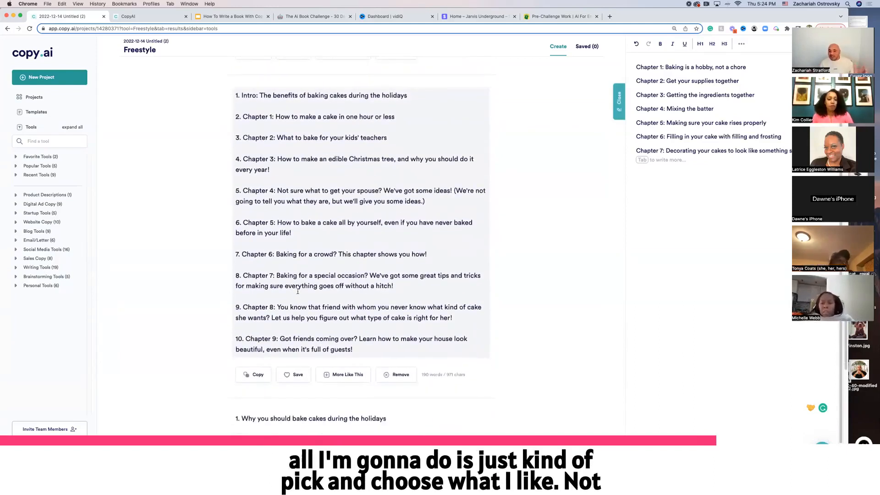
pyautogui.scroll(1, 281, 198)
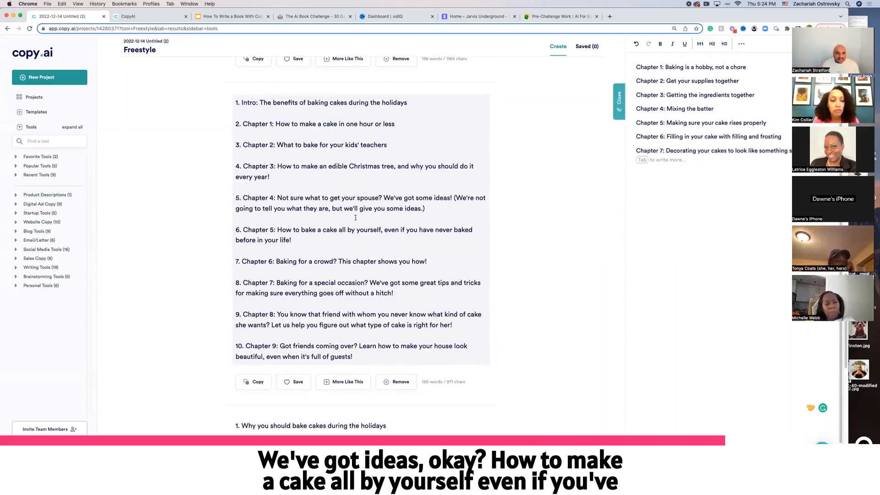
pyautogui.scroll(-1, 381, 208)
pyautogui.scroll(-1, 363, 212)
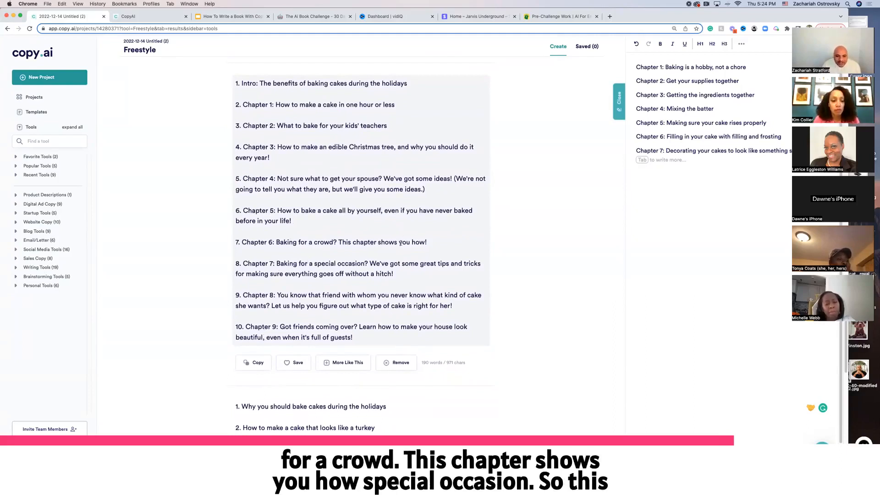
pyautogui.scroll(-2, 406, 250)
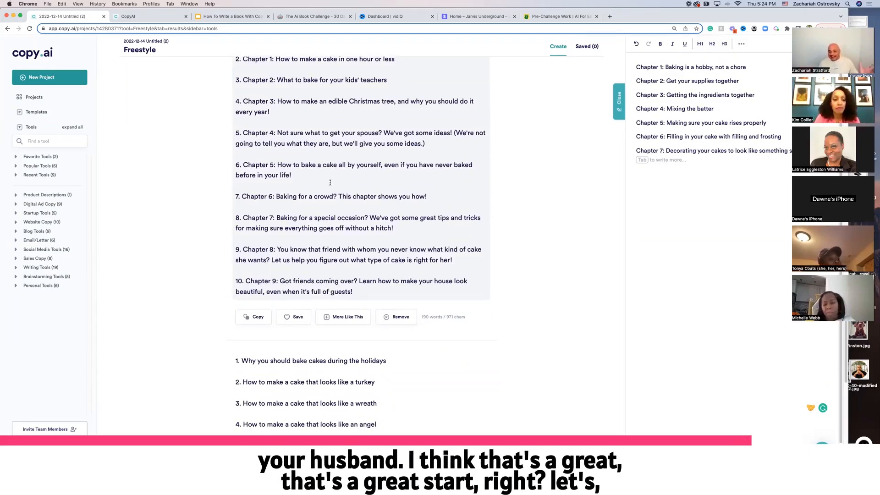
pyautogui.scroll(-3, 329, 183)
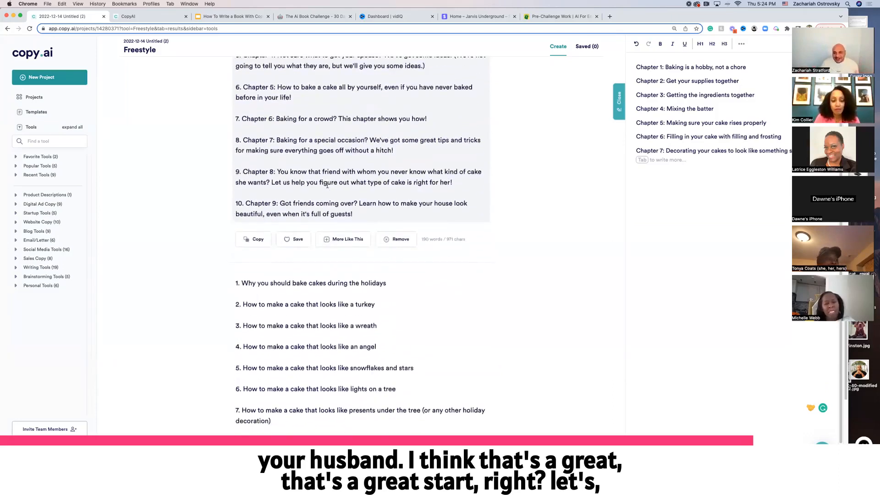
pyautogui.scroll(-5, 327, 185)
pyautogui.scroll(2, 299, 228)
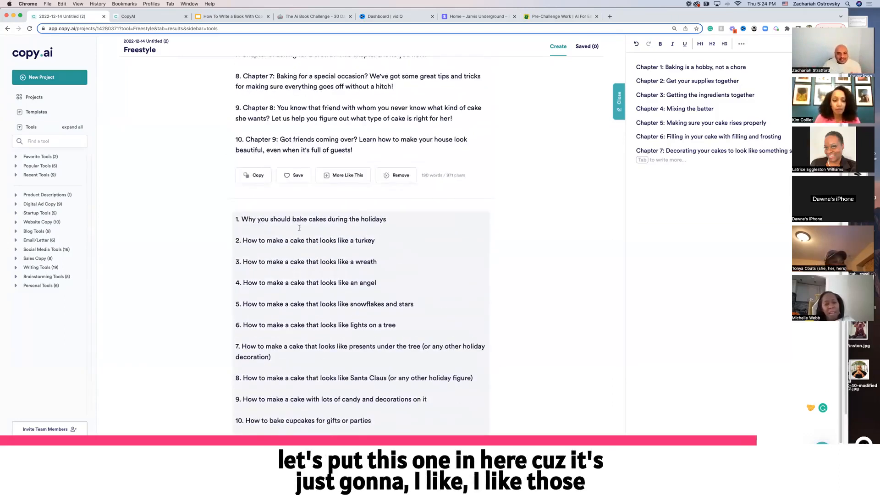
pyautogui.scroll(3, 299, 228)
pyautogui.click(257, 278)
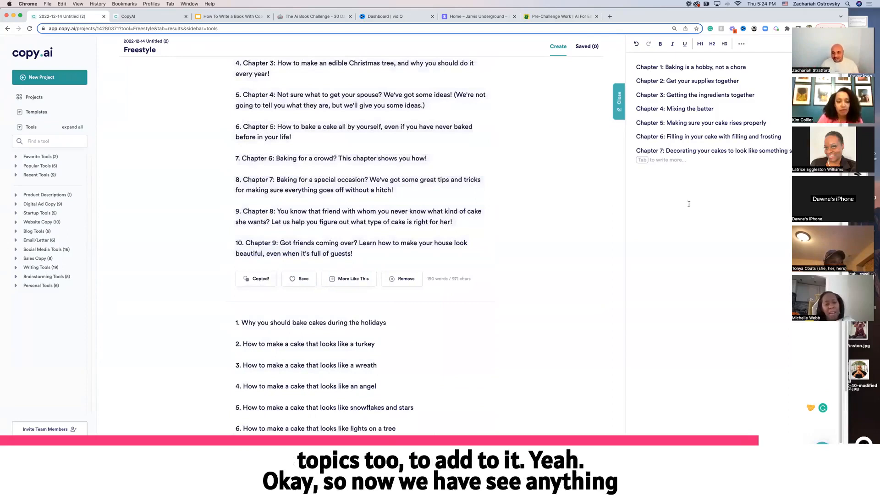
pyautogui.press('super+v')
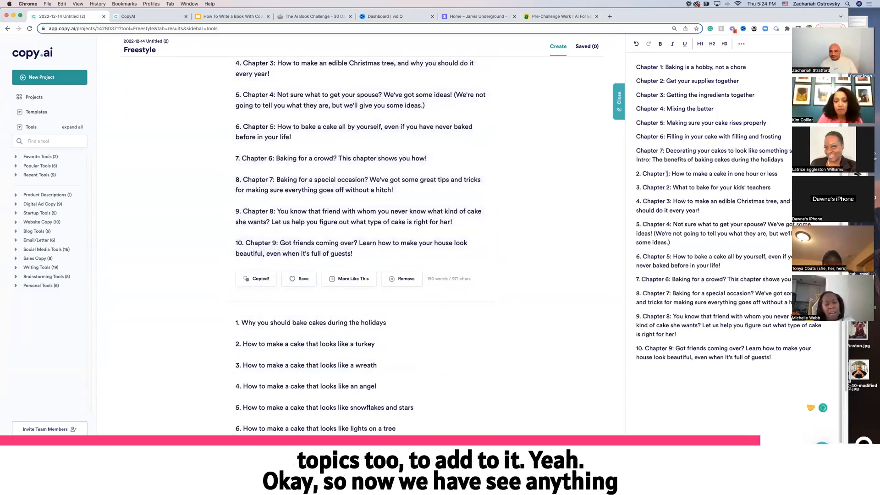
# Delete the "Chapter 7: Decorating your cakes" line and the pasted intro line from the editor
pyautogui.moveTo(784, 160); pyautogui.dragTo(643, 152)
pyautogui.press('BackSpace')
pyautogui.press('BackSpace')
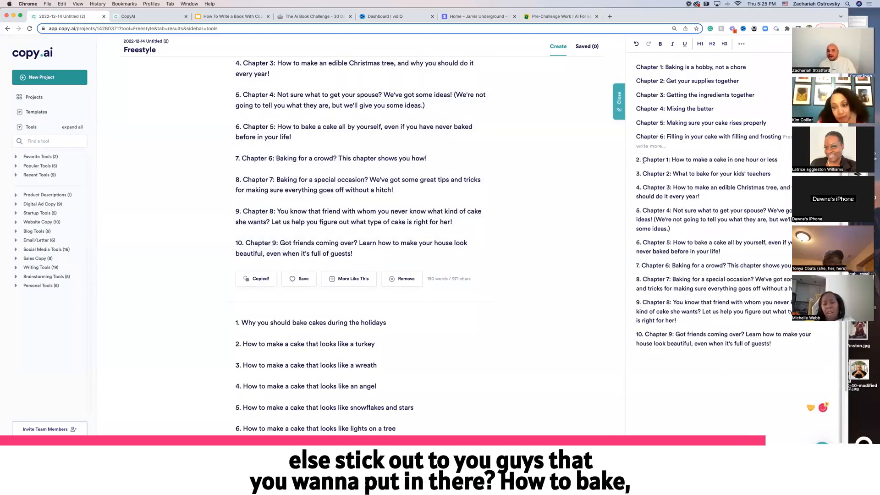
# Copy the "What to bake for your kids' teachers" chapter and insert it below Chapter 5 in the editor
pyautogui.scroll(-5, 365, 247)
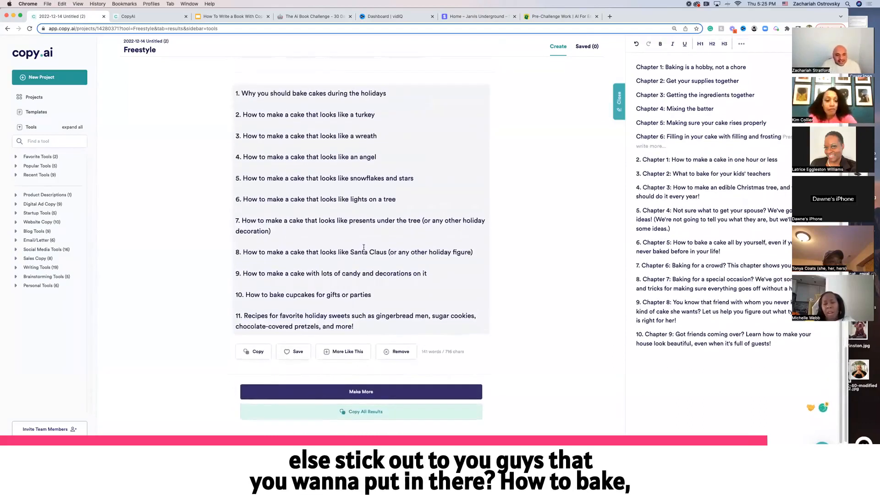
pyautogui.scroll(10, 366, 247)
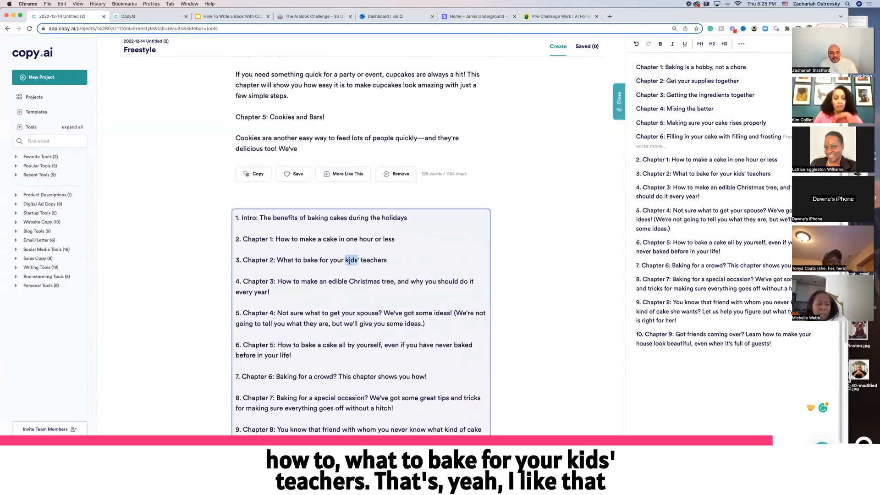
pyautogui.tripleClick(349, 262)
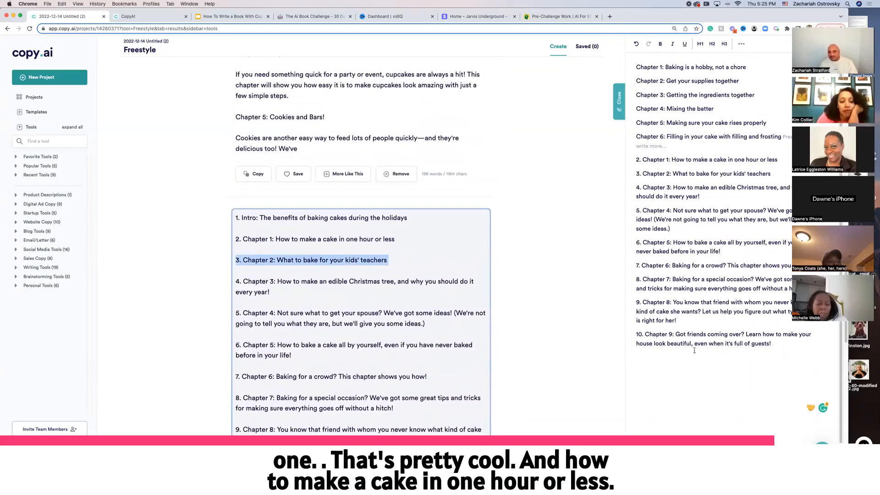
pyautogui.click(677, 188)
pyautogui.click(756, 128)
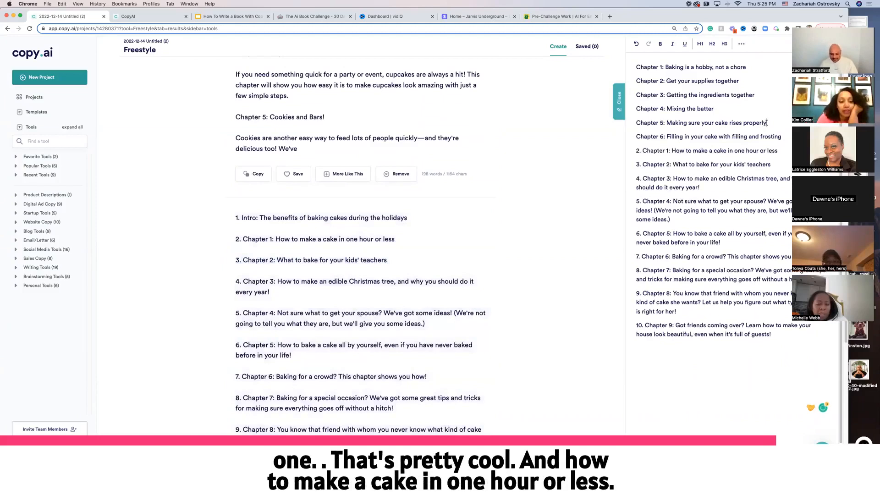
pyautogui.press('Return')
pyautogui.press('super+v')
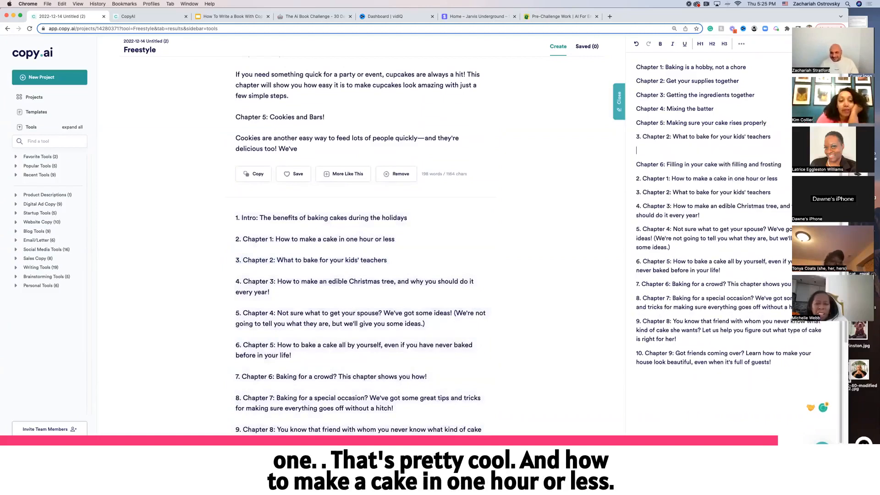
pyautogui.press('BackSpace')
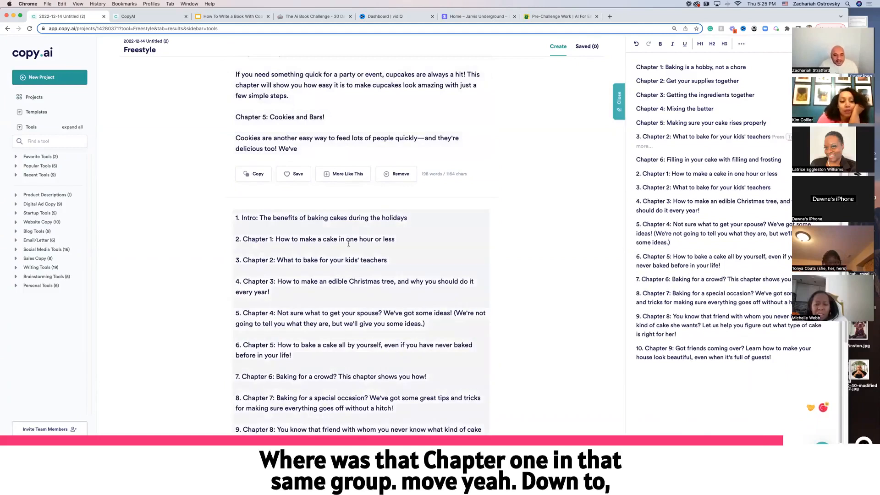
# Look back through the generated outlines for the chapter about making a cake in one hour
pyautogui.scroll(6, 347, 246)
pyautogui.scroll(-5, 300, 211)
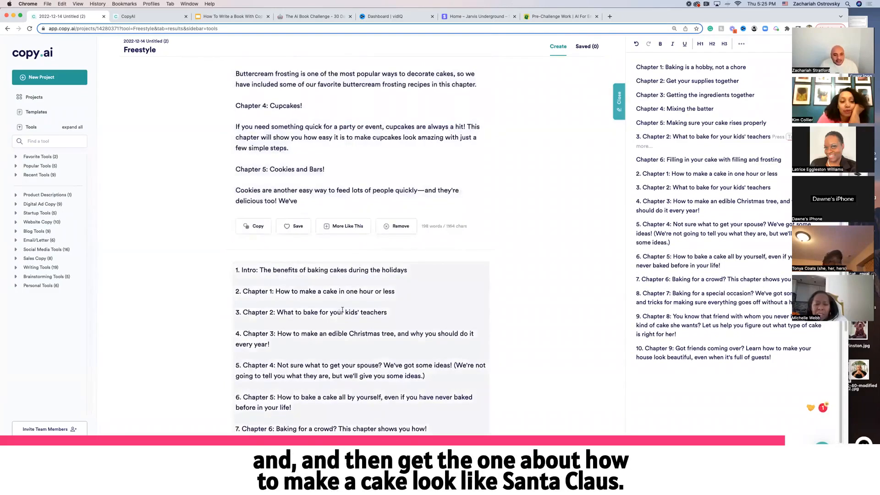
pyautogui.scroll(3, 299, 211)
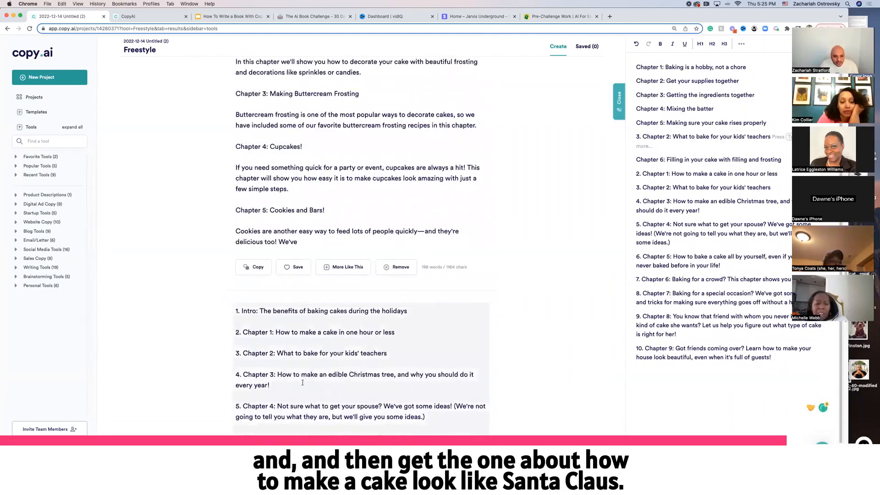
pyautogui.scroll(-4, 296, 400)
pyautogui.scroll(-1, 294, 349)
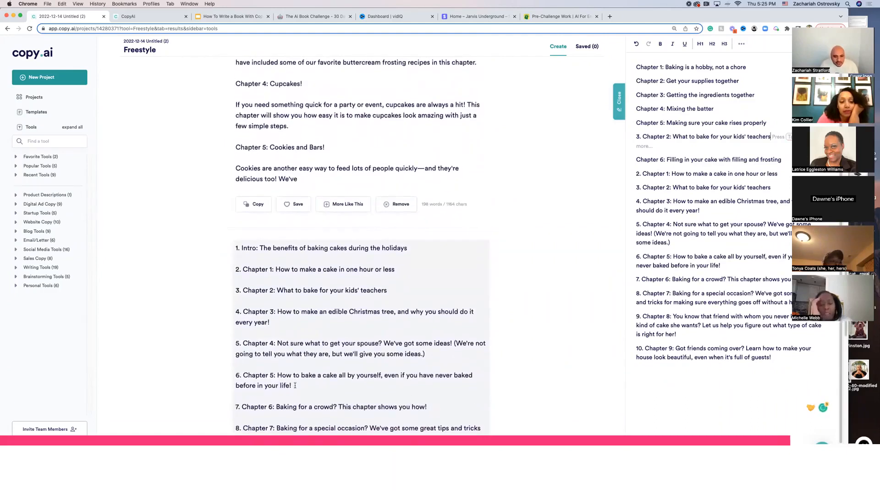
pyautogui.scroll(-1, 330, 367)
pyautogui.scroll(-2, 329, 367)
pyautogui.scroll(4, 324, 358)
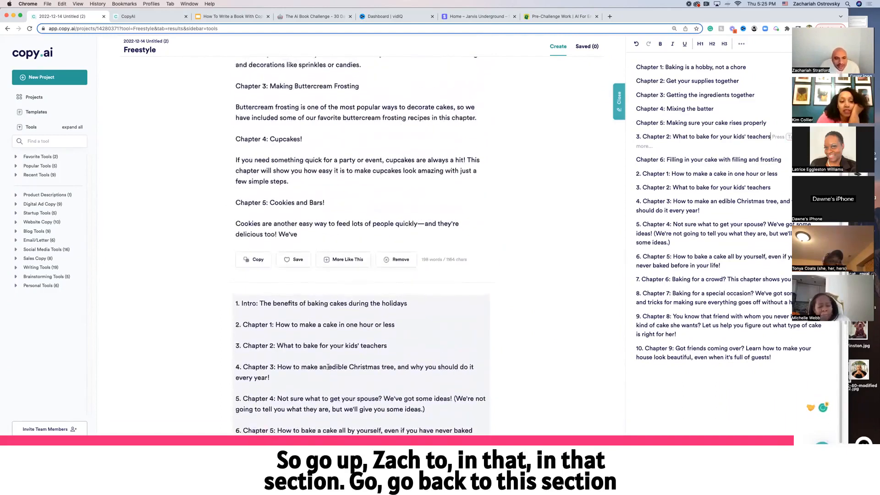
pyautogui.scroll(3, 312, 334)
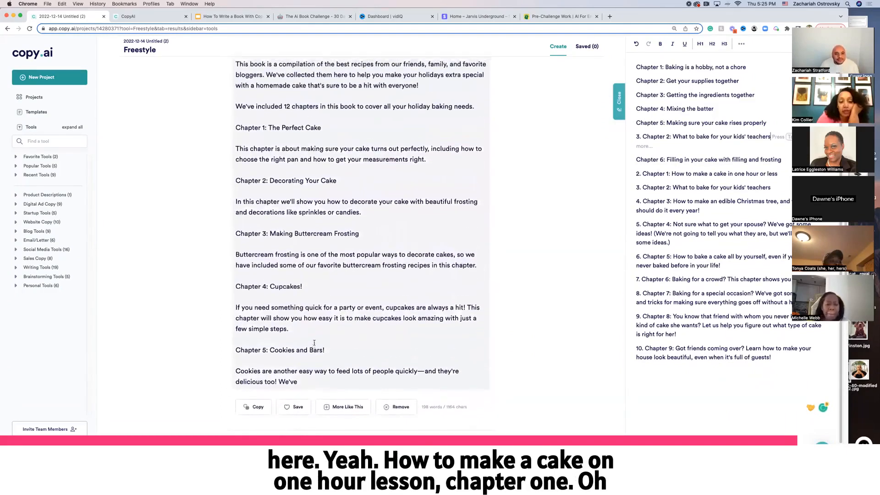
pyautogui.scroll(-2, 297, 295)
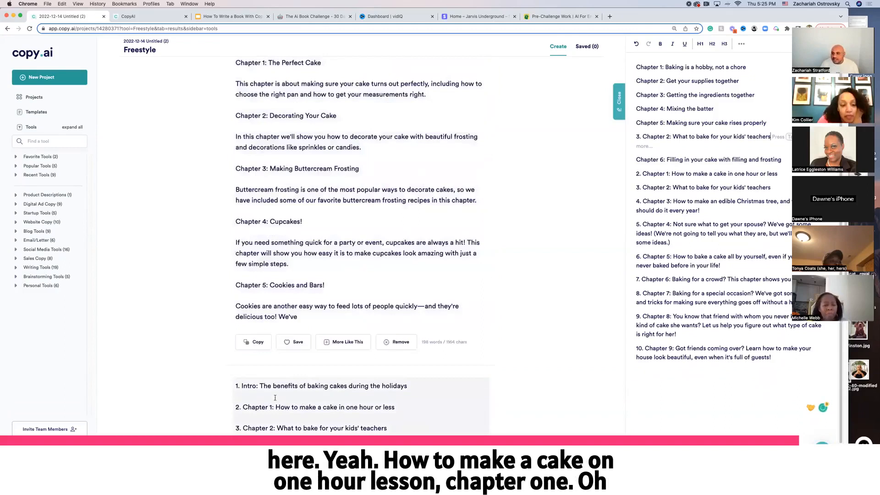
pyautogui.scroll(-3, 296, 410)
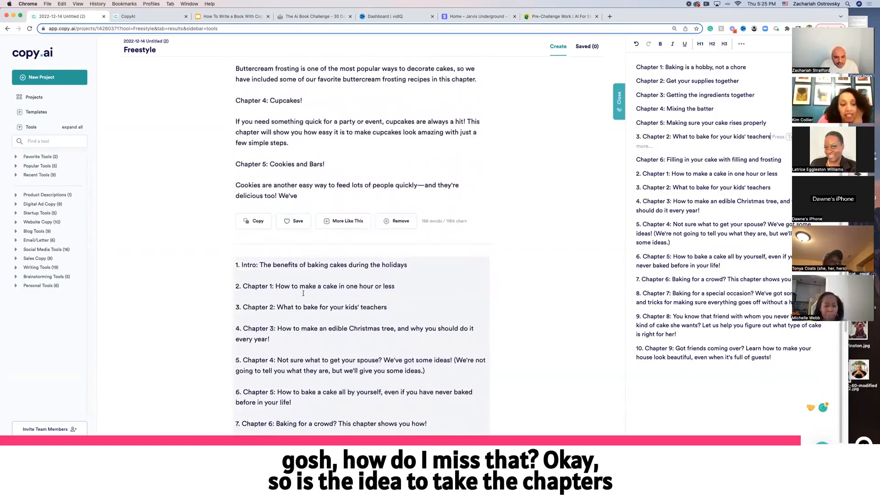
# Insert the "How to make a cake in one hour or less" chapter below the kids' teachers chapter in the editor
pyautogui.tripleClick(306, 286)
pyautogui.press('cmd+c')
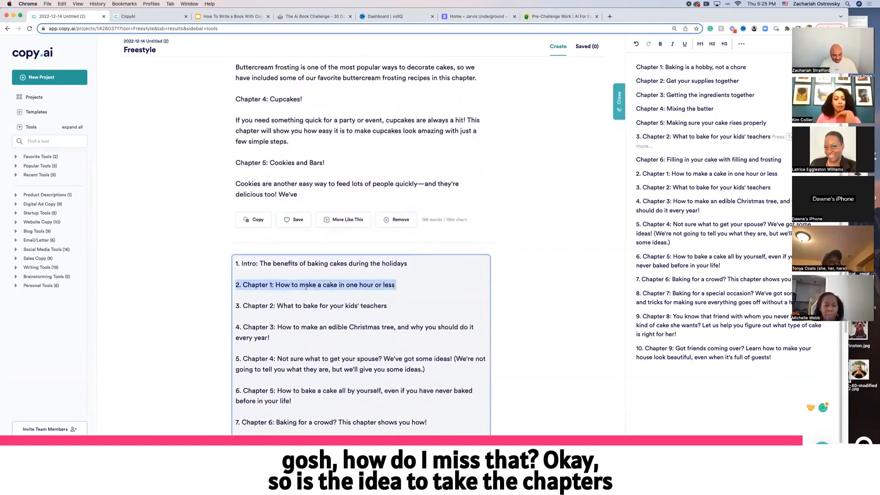
pyautogui.click(675, 149)
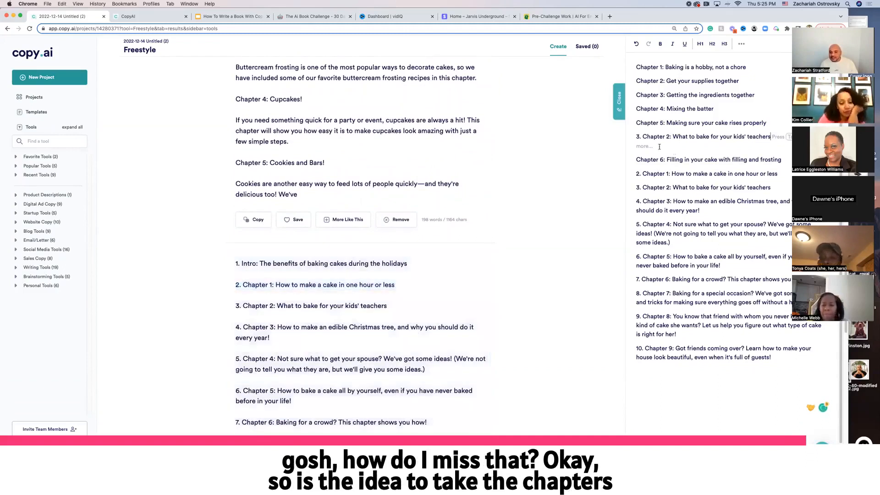
pyautogui.press('cmd+v')
pyautogui.press('Return')
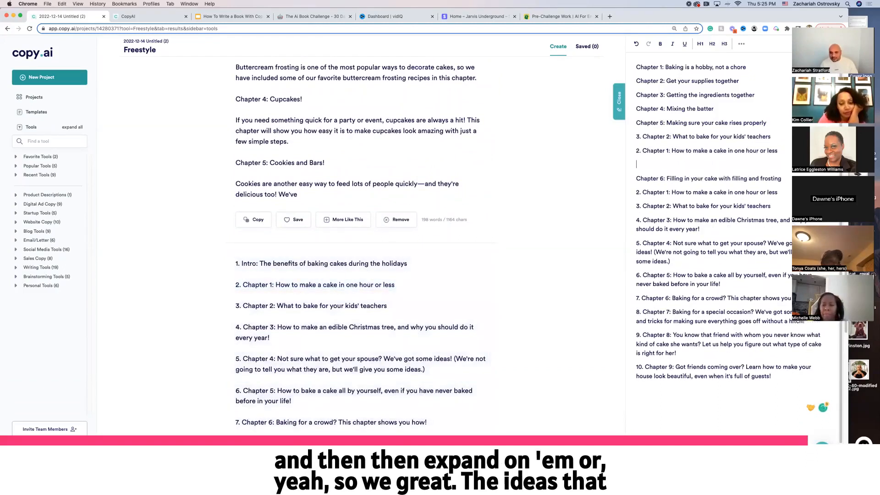
pyautogui.press('BackSpace')
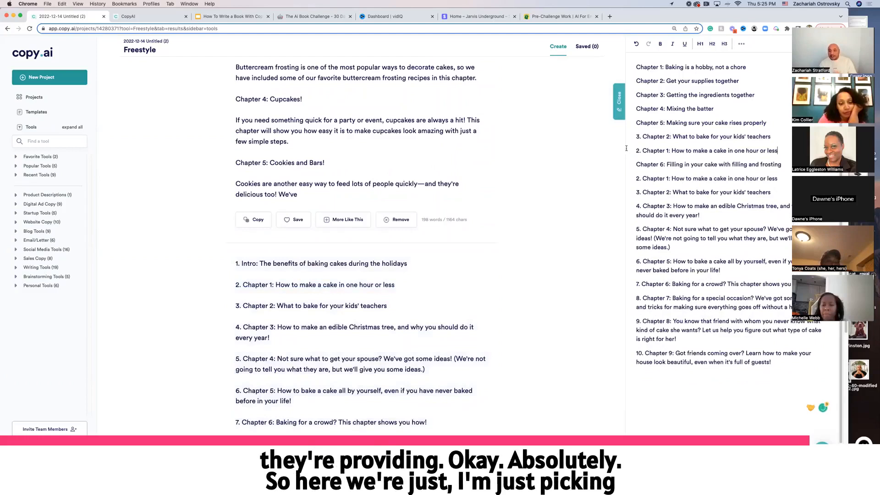
pyautogui.press('Return')
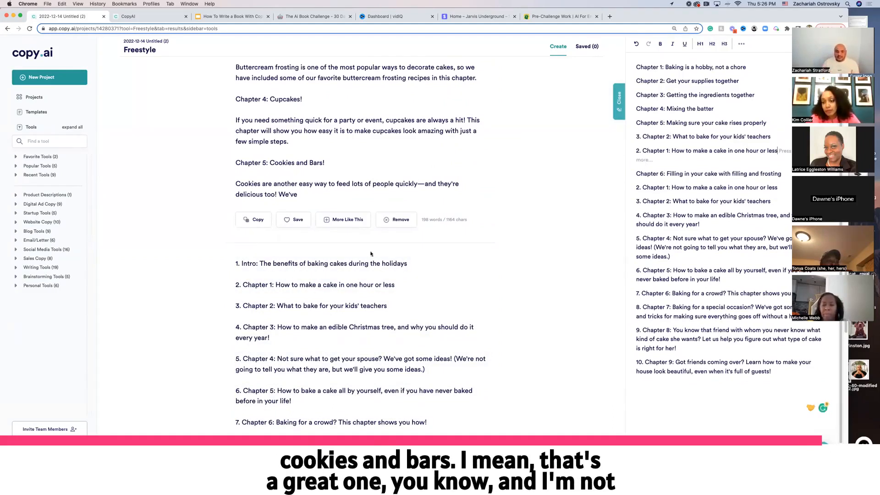
# Copy the "Chapter 5: Cookies and Bars!" heading from the first outline and add it below the one-hour cake chapter
pyautogui.scroll(1, 320, 211)
pyautogui.tripleClick(293, 187)
pyautogui.press('super+c')
pyautogui.click(654, 165)
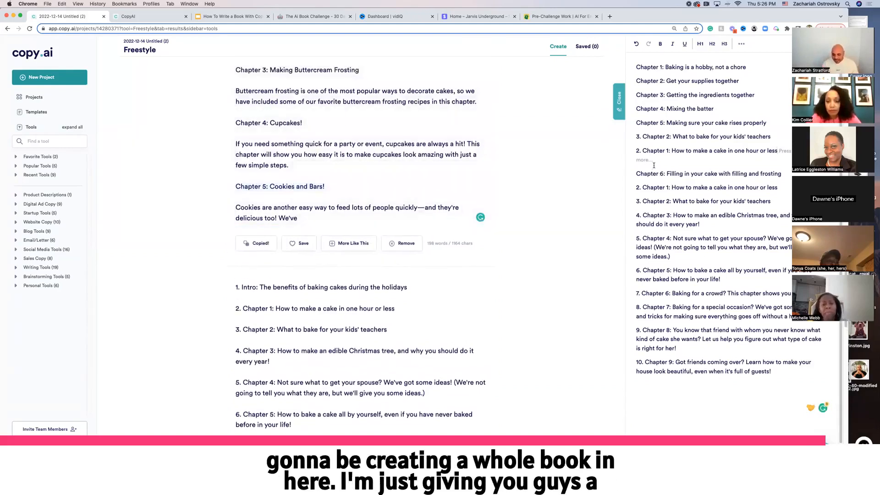
pyautogui.press('Return')
pyautogui.press('super+v')
# Remove the list numbers in front of the first pasted outline chapter lines in the editor
pyautogui.click(638, 196)
pyautogui.press('BackSpace')
pyautogui.press('Down')
pyautogui.press('Right')
pyautogui.press('Right')
pyautogui.press('Right')
pyautogui.press('BackSpace')
pyautogui.press('BackSpace')
pyautogui.press('BackSpace')
pyautogui.click(642, 206)
pyautogui.press('BackSpace')
pyautogui.press('BackSpace')
pyautogui.press('BackSpace')
pyautogui.click(641, 221)
pyautogui.press('BackSpace')
pyautogui.press('BackSpace')
pyautogui.click(643, 243)
pyautogui.press('BackSpace')
pyautogui.press('BackSpace')
pyautogui.press('BackSpace')
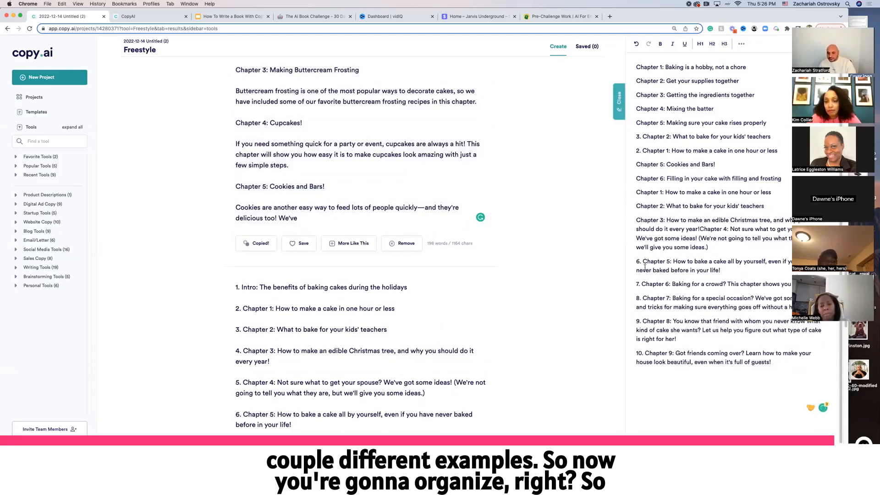
# Remove the list numbers from the remaining pasted chapter lines down to Chapter 9
pyautogui.click(643, 275)
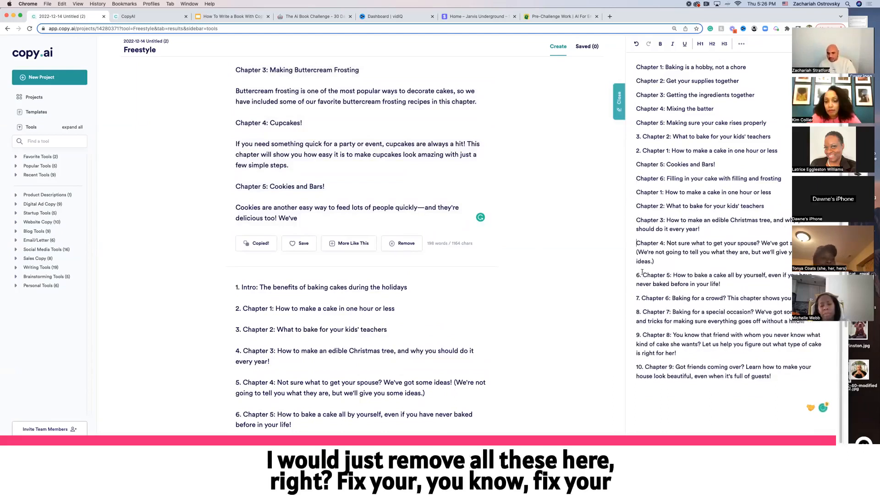
pyautogui.press('BackSpace')
pyautogui.press('BackSpace')
pyautogui.press('BackSpace')
pyautogui.click(644, 298)
pyautogui.press('BackSpace')
pyautogui.press('BackSpace')
pyautogui.press('BackSpace')
pyautogui.click(642, 313)
pyautogui.press('BackSpace')
pyautogui.press('BackSpace')
pyautogui.press('BackSpace')
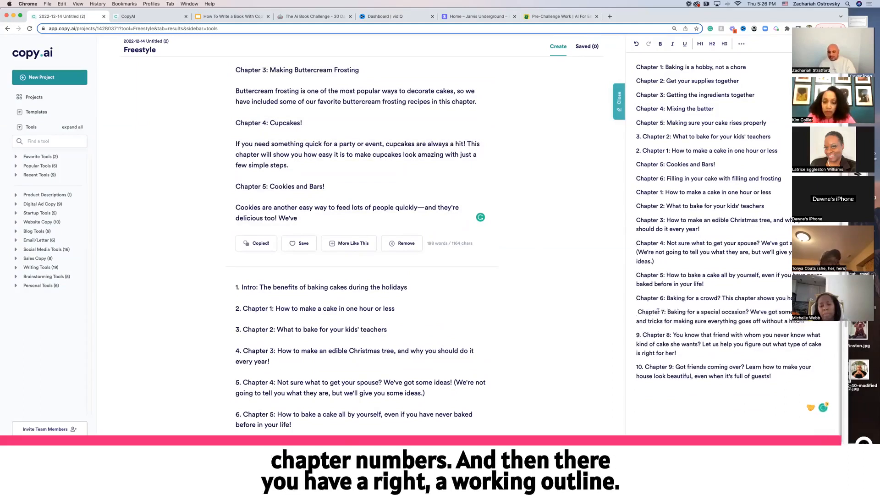
pyautogui.click(643, 335)
pyautogui.press('BackSpace')
pyautogui.press('BackSpace')
pyautogui.press('BackSpace')
pyautogui.click(646, 367)
# Remove the list numbers in front of the inserted kids' teachers and one-hour cake chapter lines
pyautogui.press('BackSpace')
pyautogui.press('BackSpace')
pyautogui.press('BackSpace')
pyautogui.press('BackSpace')
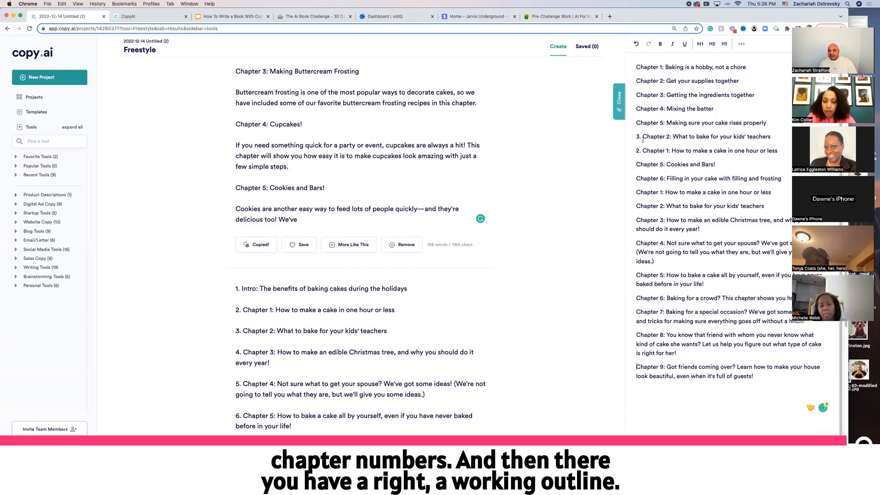
pyautogui.click(642, 138)
pyautogui.press('BackSpace')
pyautogui.press('BackSpace')
pyautogui.press('BackSpace')
pyautogui.click(642, 151)
pyautogui.press('BackSpace')
pyautogui.press('BackSpace')
pyautogui.press('BackSpace')
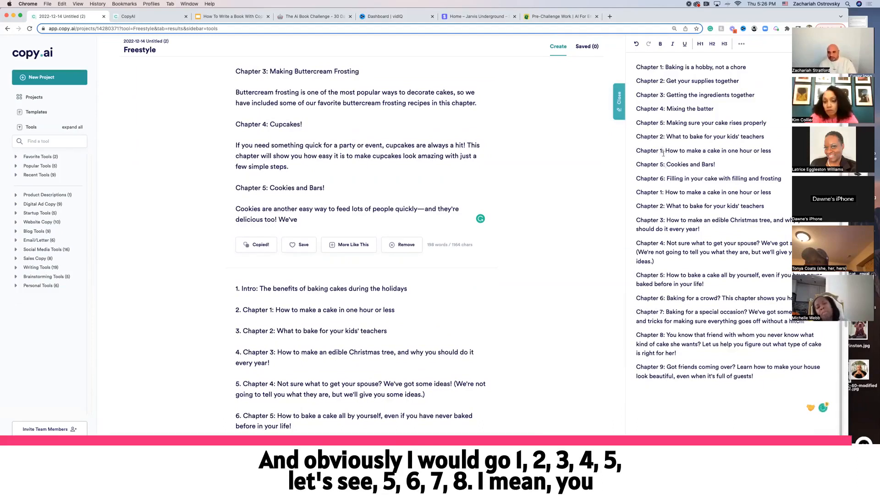
# Renumber the kids' teachers and one-hour cake chapters as Chapter 6 and Chapter 7
pyautogui.click(663, 136)
pyautogui.press('BackSpace')
pyautogui.write('6')
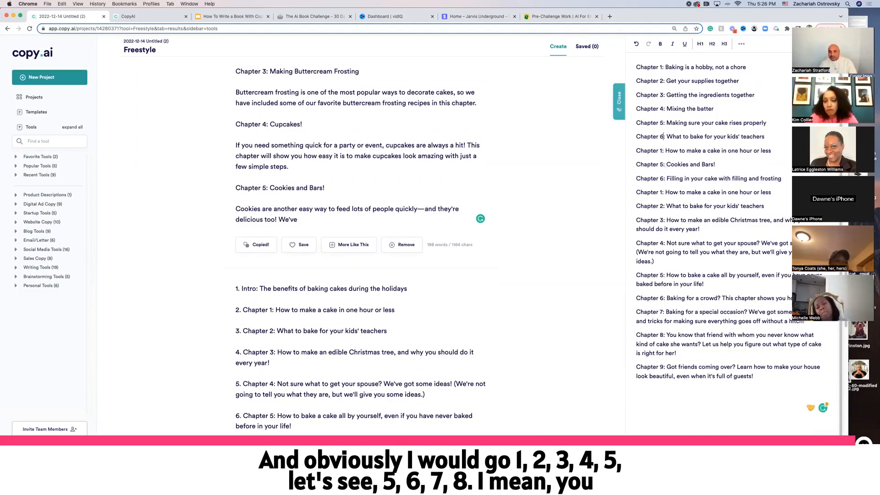
pyautogui.click(663, 151)
pyautogui.press('BackSpace')
pyautogui.write('7')
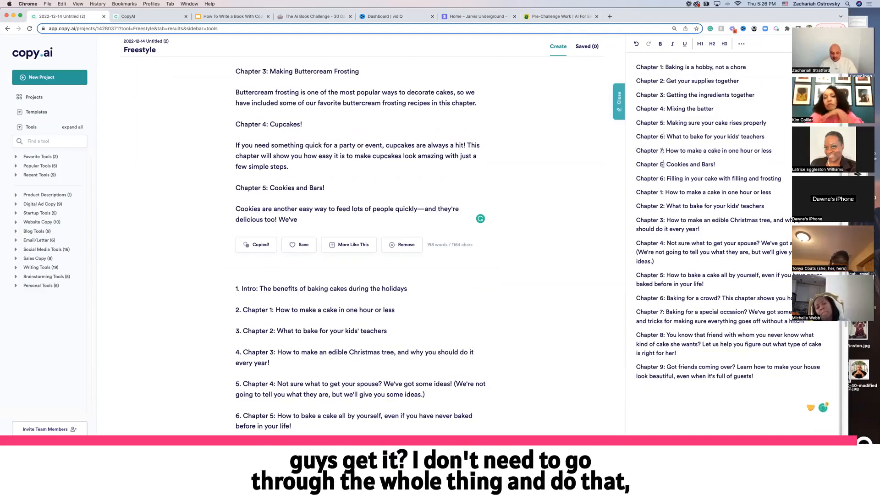